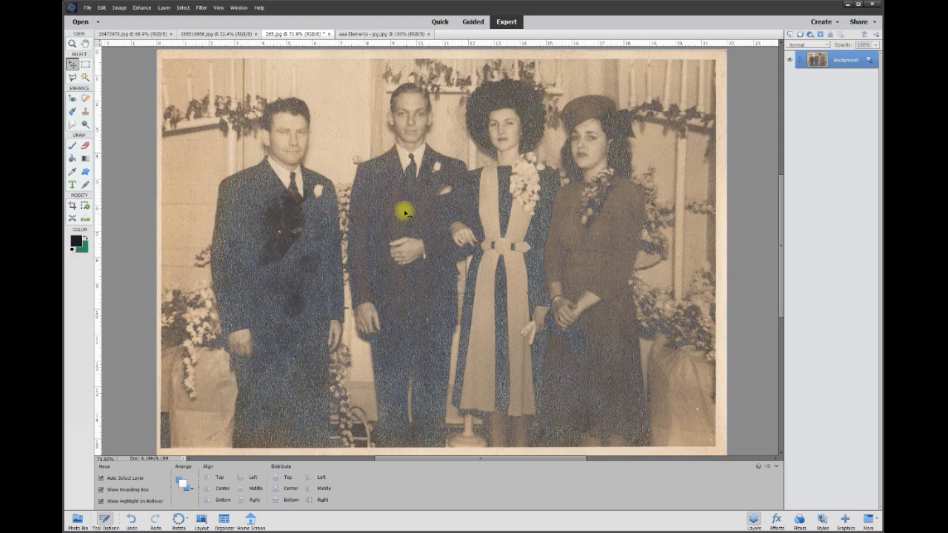
Copy the head and torso of the leftmost man in the group photo onto a new layer and hide the original photo.
scroll(397, 207, up, 2)
drag(463, 462, 420, 459)
drag(779, 249, 778, 215)
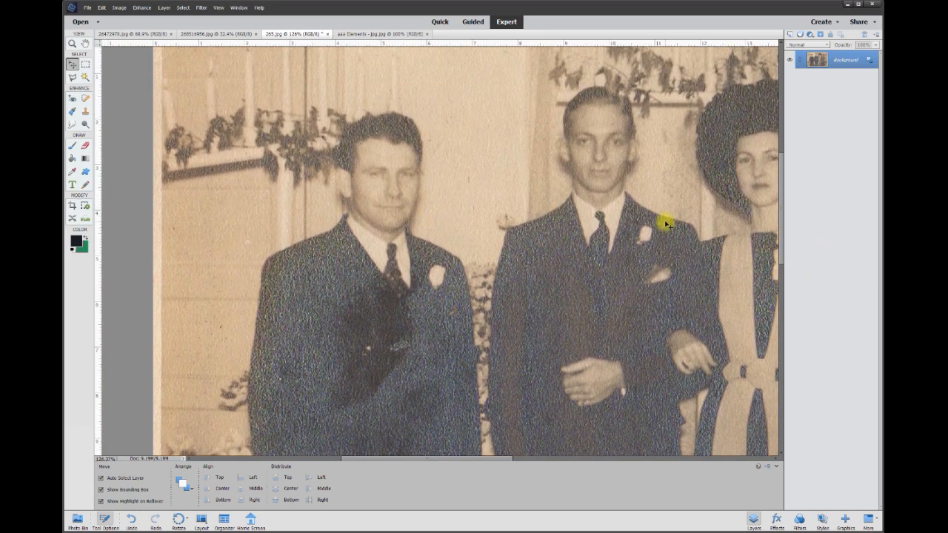
click(86, 65)
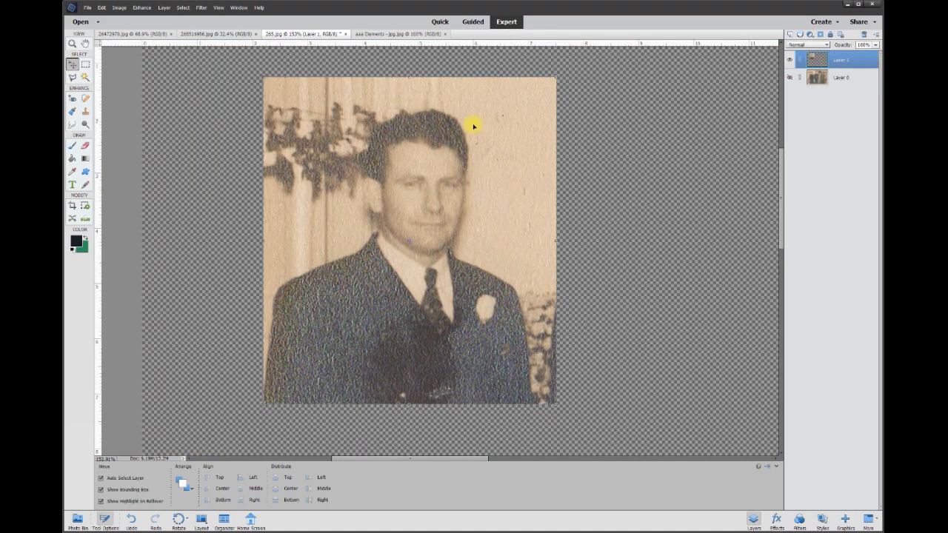
Apply Auto Smart Fix to the portrait layer and reduce the saturation of its Reds.
click(140, 8)
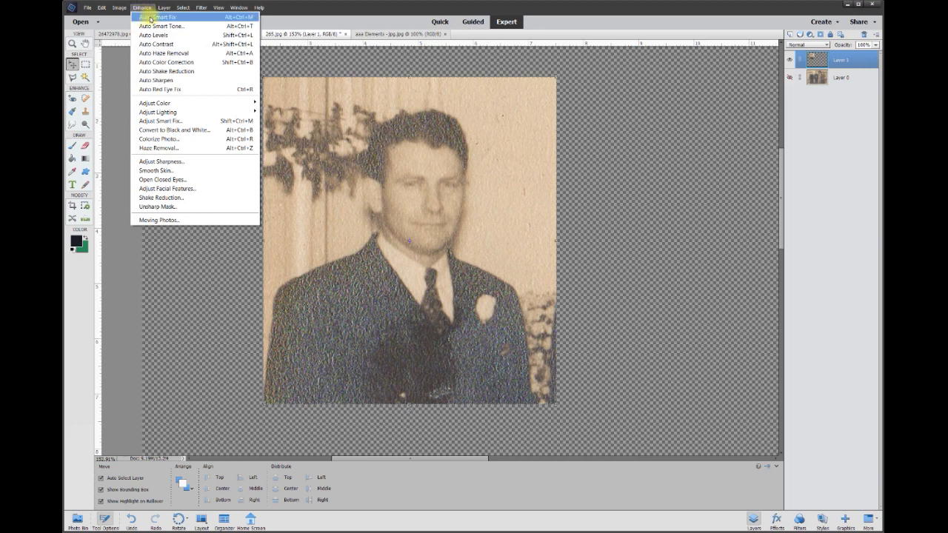
click(151, 18)
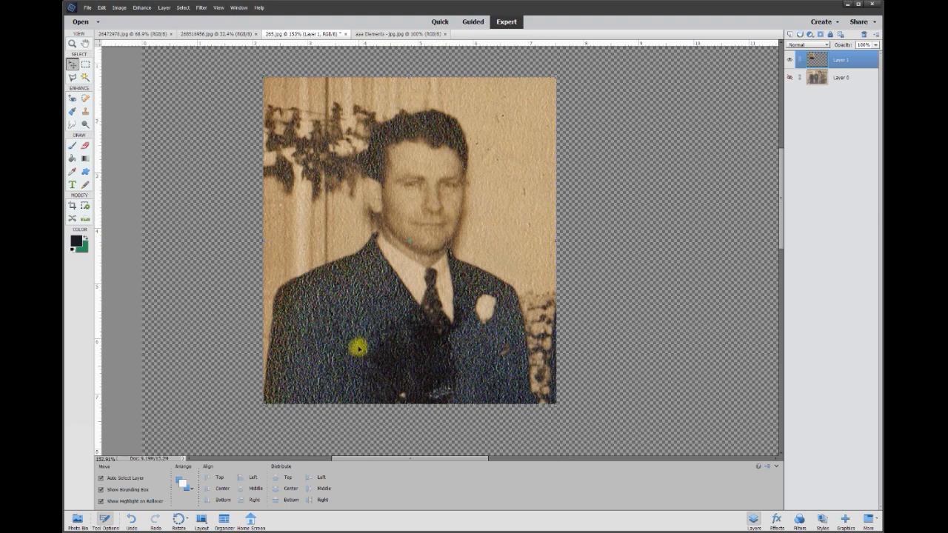
click(141, 7)
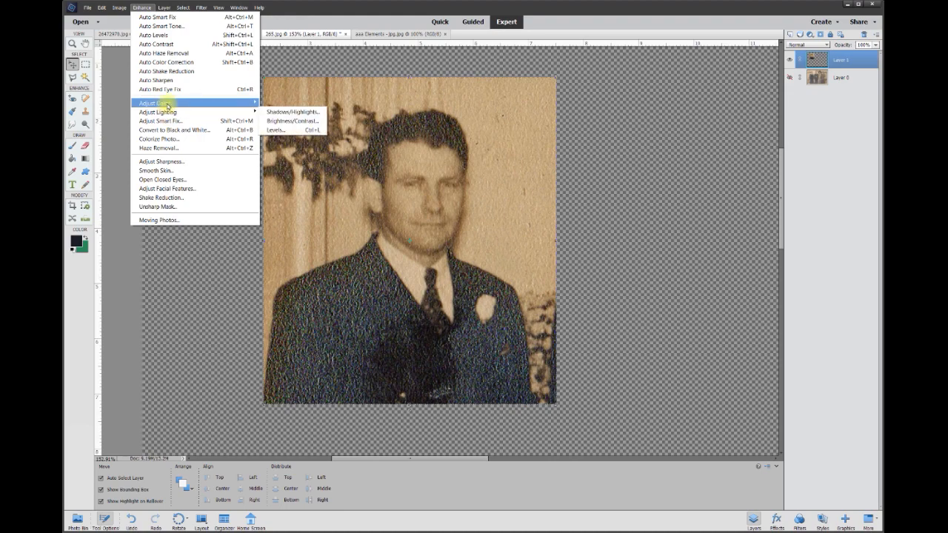
mouse_move(166, 105)
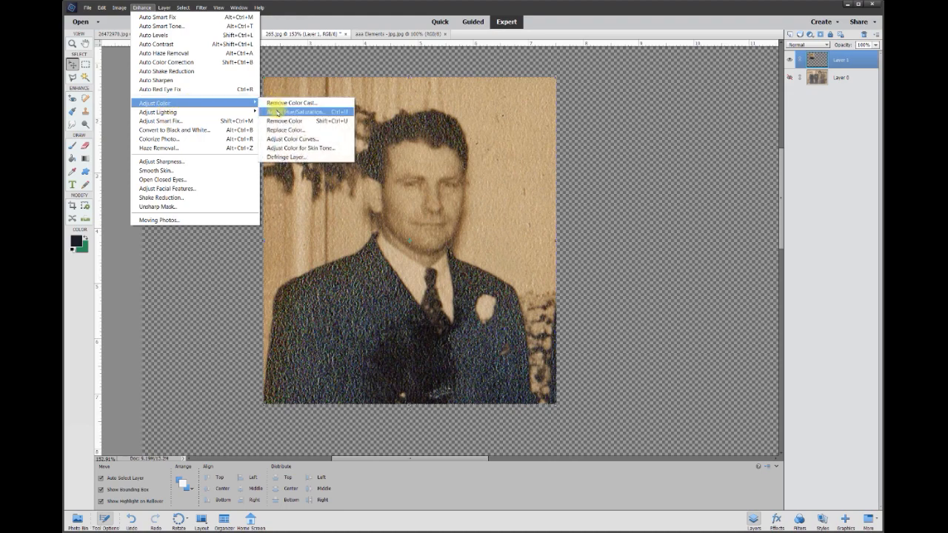
click(285, 112)
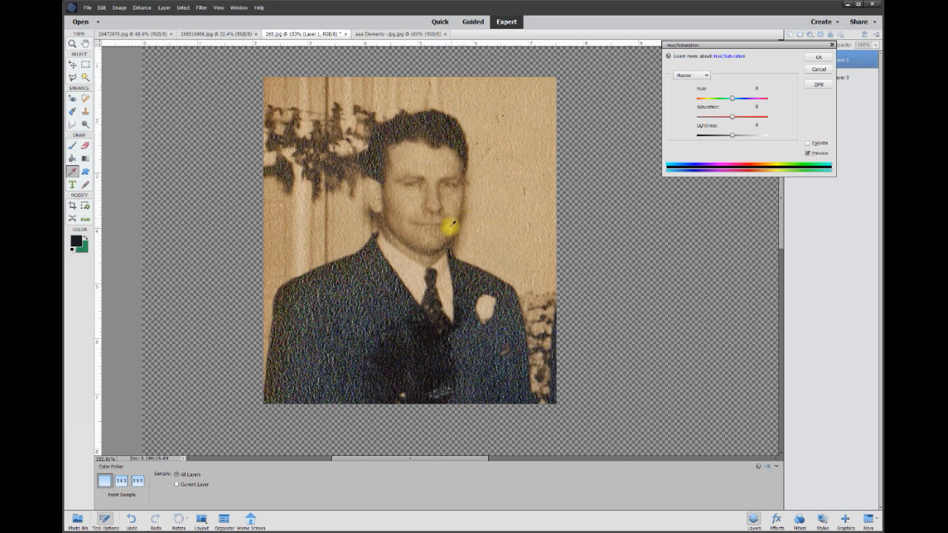
click(689, 74)
click(685, 83)
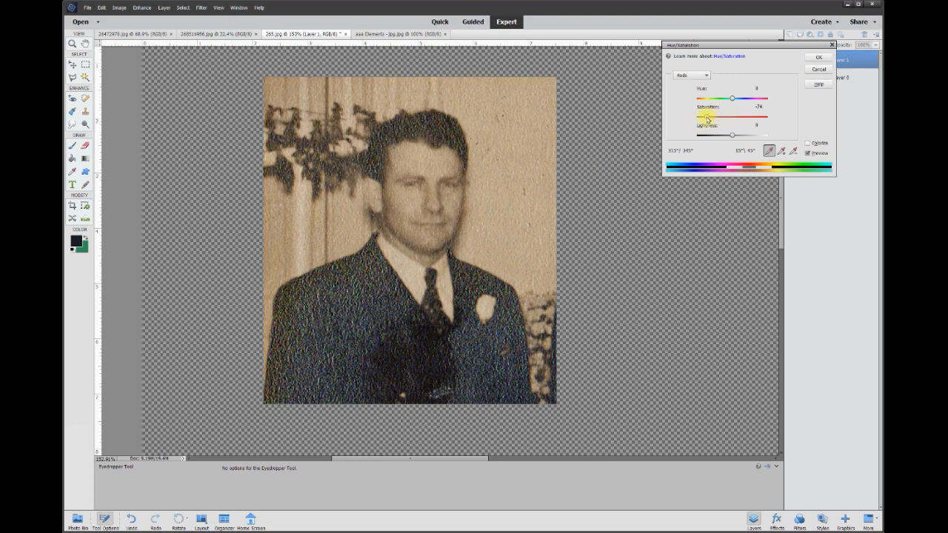
drag(751, 120, 712, 120)
click(816, 58)
Adjust the portrait layer's brightness to 12 and its contrast to about 40.
click(141, 8)
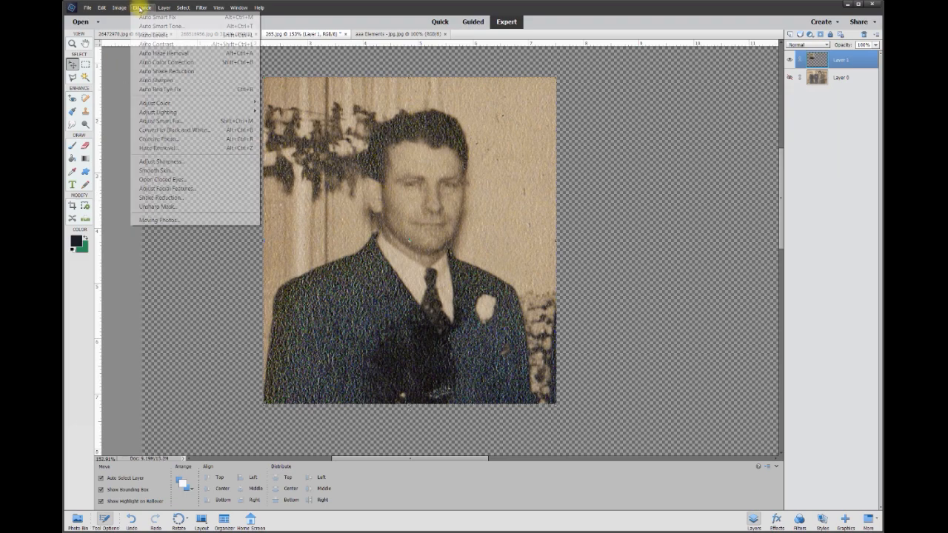
mouse_move(186, 111)
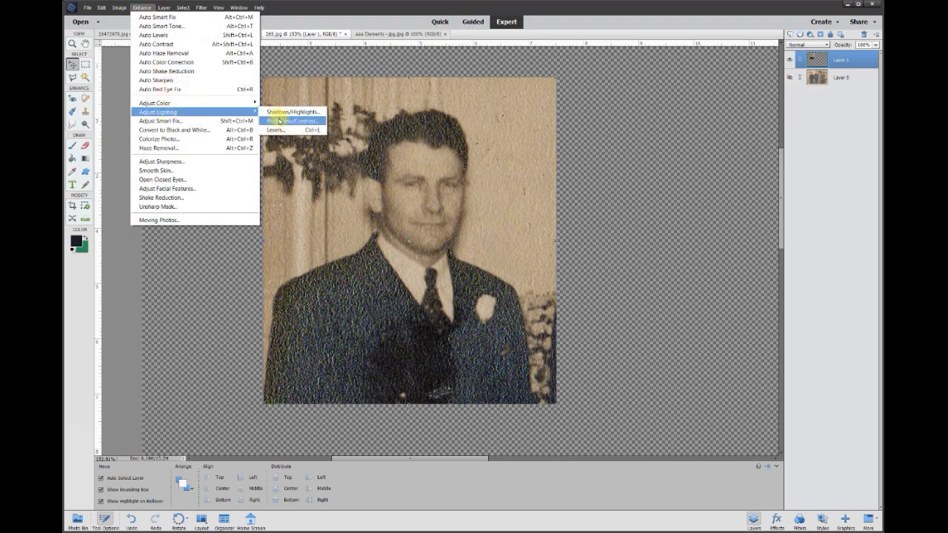
click(280, 121)
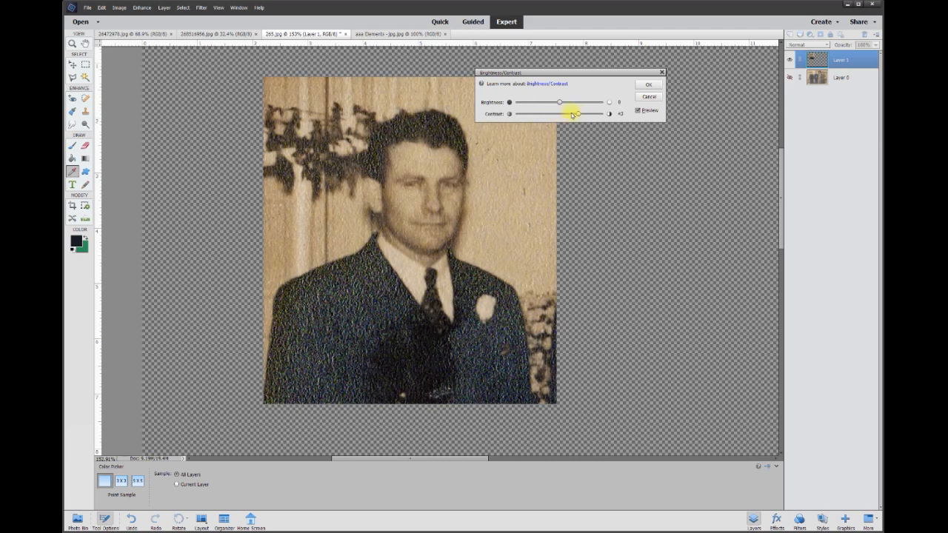
mouse_move(560, 105)
mouse_down()
mouse_move(547, 102)
mouse_move(563, 104)
mouse_up()
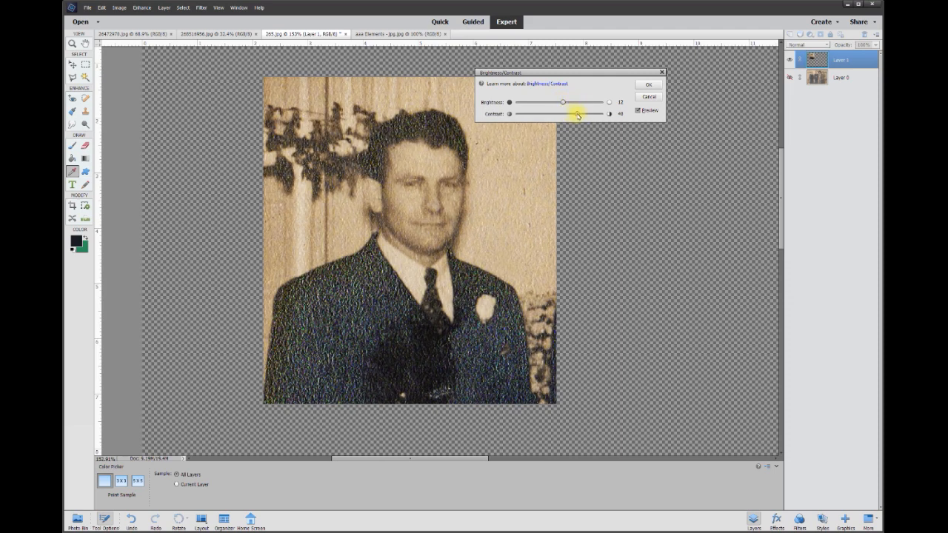
click(646, 83)
key(v)
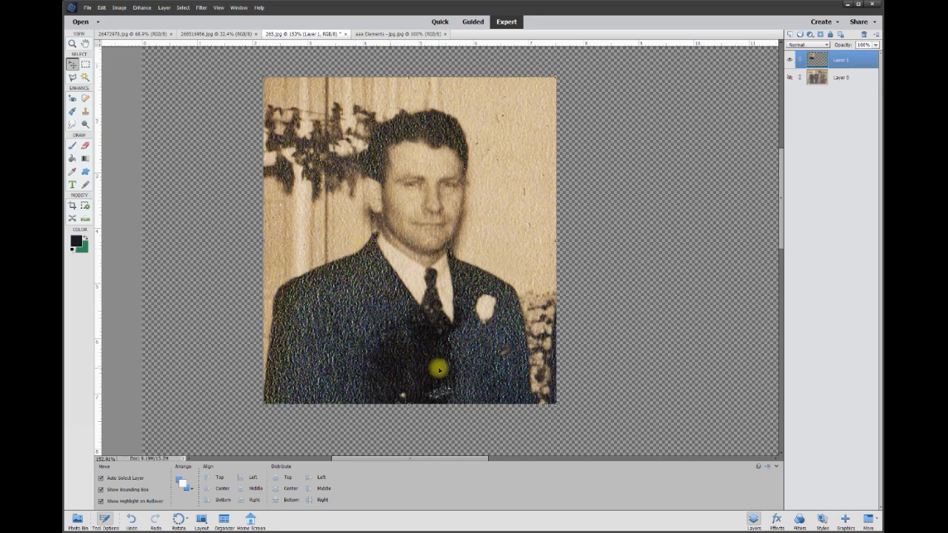
Add a new layer above the portrait and sample a near-black foreground colour for the jacket.
click(791, 34)
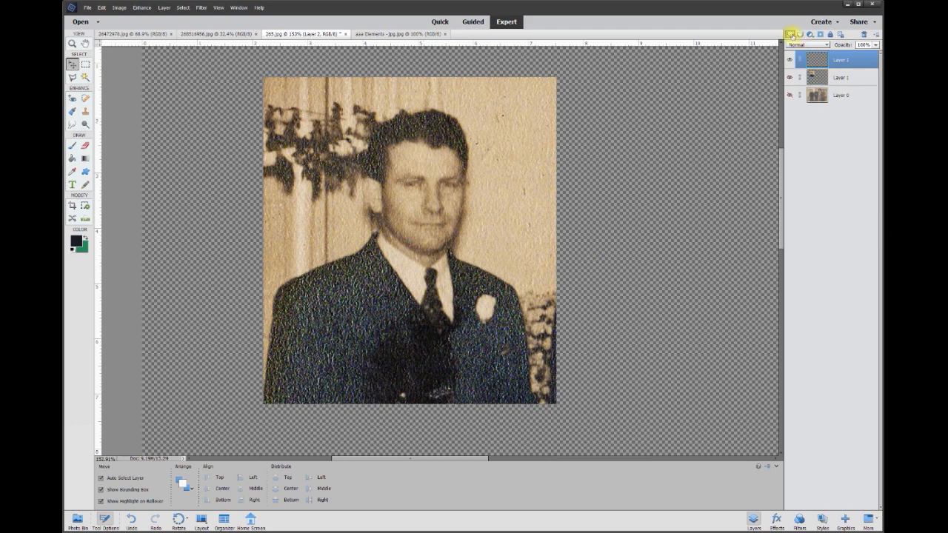
click(72, 172)
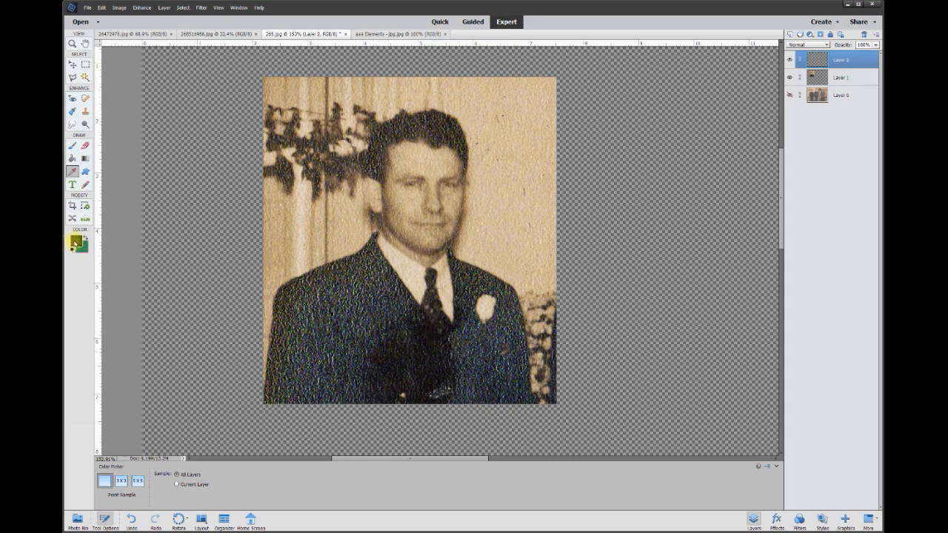
click(76, 242)
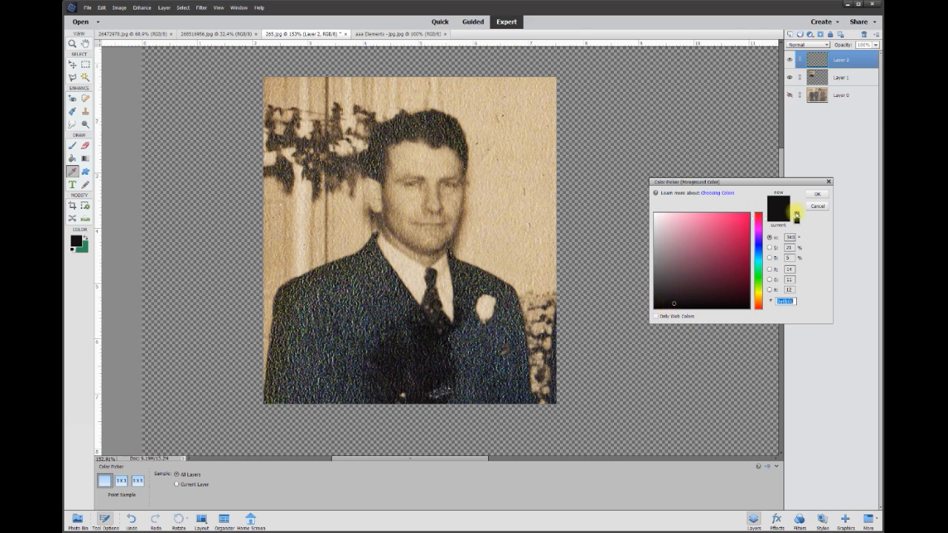
click(814, 194)
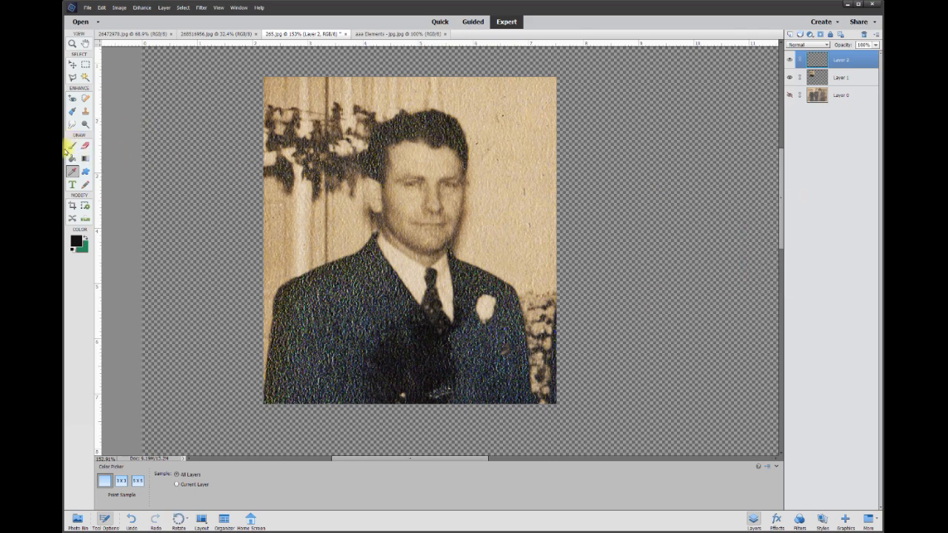
Paint over the whole jacket with a soft 100 px brush and lower the paint layer's opacity to about 45%.
click(72, 145)
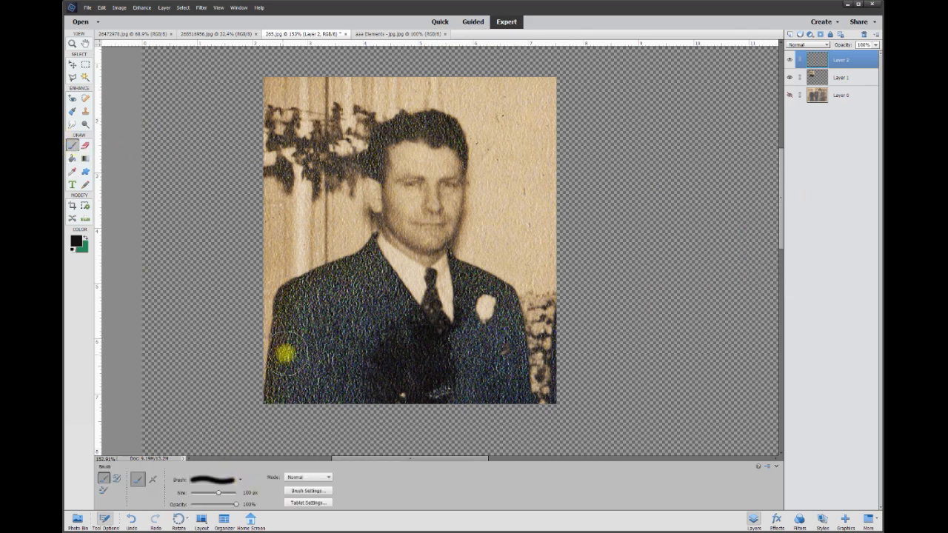
mouse_move(368, 240)
mouse_down()
mouse_move(284, 302)
mouse_move(277, 389)
mouse_move(526, 396)
mouse_move(511, 296)
mouse_move(451, 260)
mouse_move(460, 348)
mouse_move(500, 333)
mouse_move(467, 377)
mouse_move(340, 376)
mouse_move(430, 351)
mouse_move(373, 275)
mouse_move(392, 309)
mouse_move(373, 301)
mouse_move(361, 329)
mouse_move(334, 311)
mouse_move(305, 354)
mouse_up()
click(876, 45)
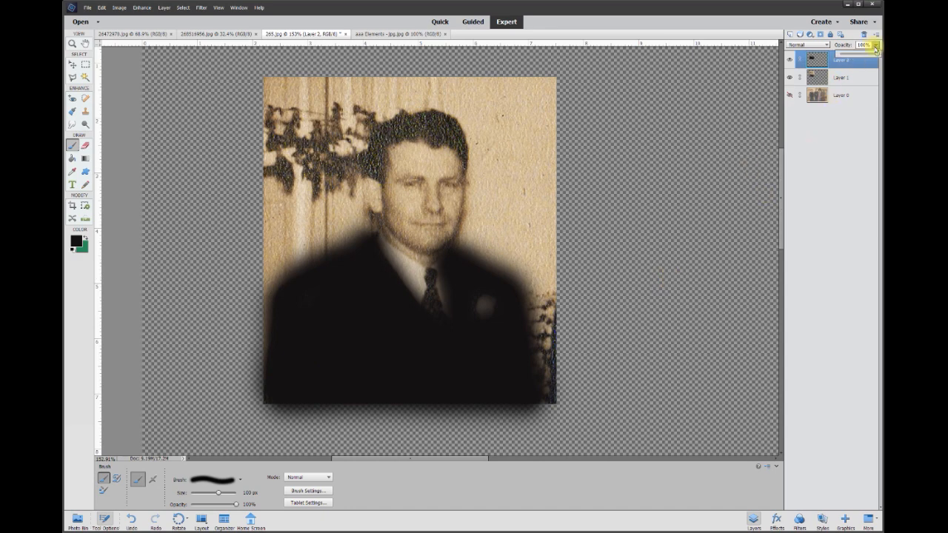
drag(865, 56, 857, 57)
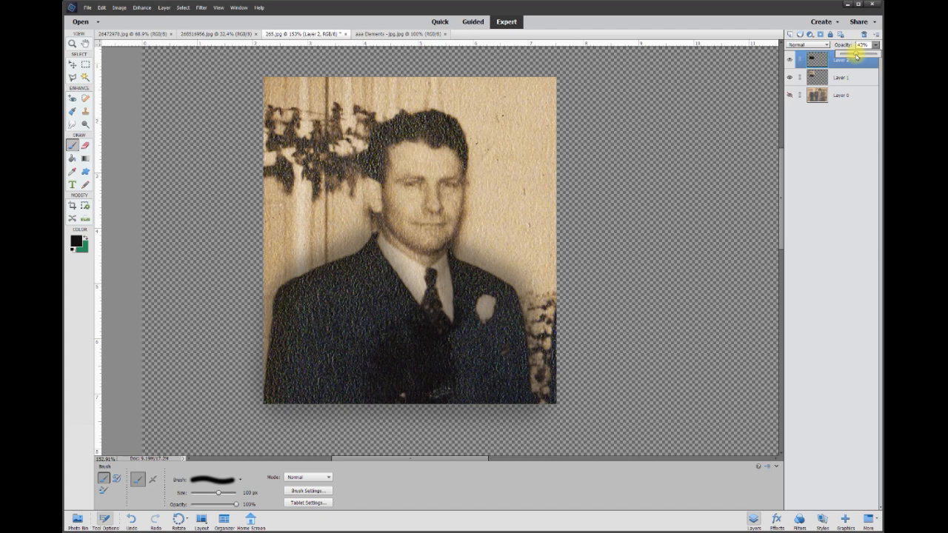
Erase the paint along the jacket and lapel edges with a 10 px eraser and restore the layer's opacity to 100%.
click(86, 146)
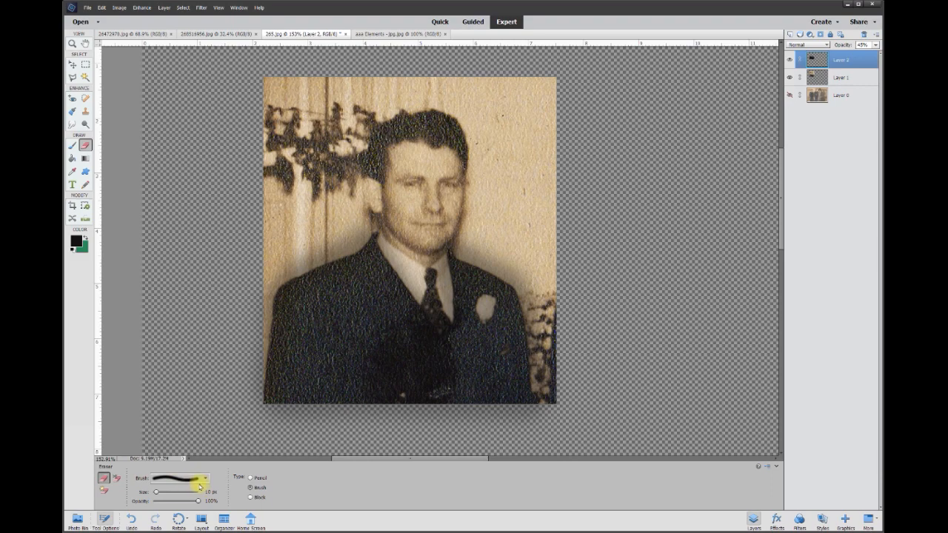
scroll(294, 313, up, 2)
mouse_move(248, 411)
mouse_down()
mouse_move(265, 277)
mouse_move(313, 241)
mouse_move(296, 253)
mouse_move(396, 210)
mouse_move(412, 186)
mouse_move(434, 231)
mouse_move(515, 334)
mouse_move(531, 218)
mouse_move(603, 258)
mouse_move(629, 303)
mouse_move(649, 446)
mouse_move(247, 442)
mouse_up()
click(874, 45)
drag(858, 54, 880, 54)
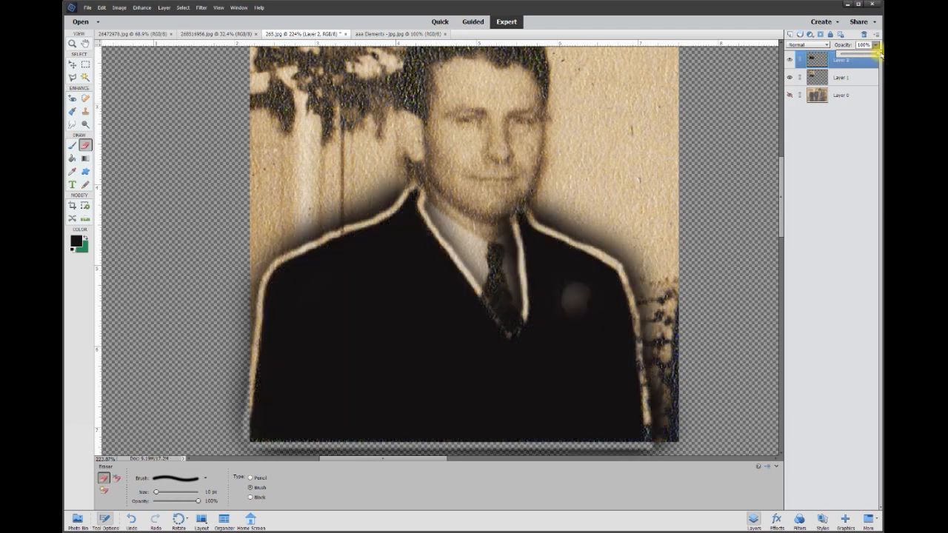
Outline the painted jacket with the Polygonal Lasso, invert the selection and delete the excess paint outside it.
click(72, 78)
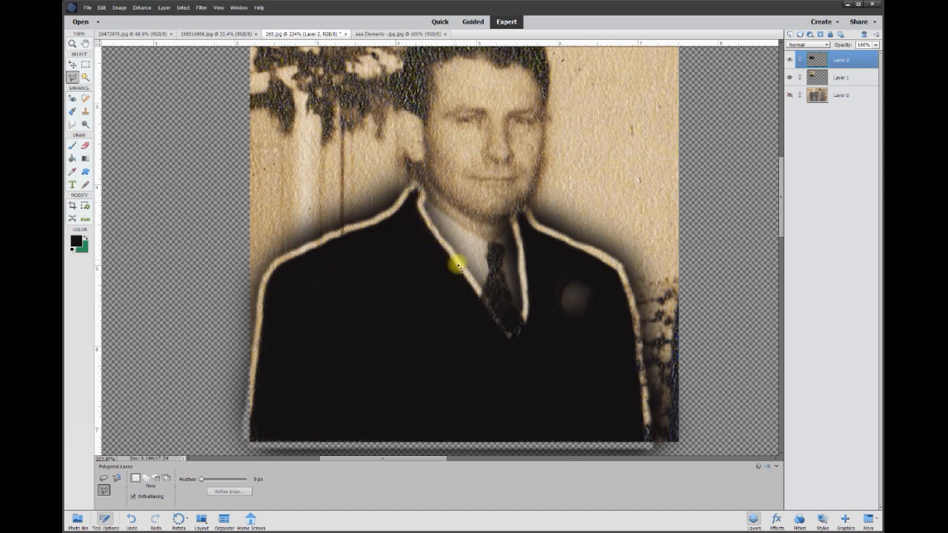
click(482, 300)
click(510, 336)
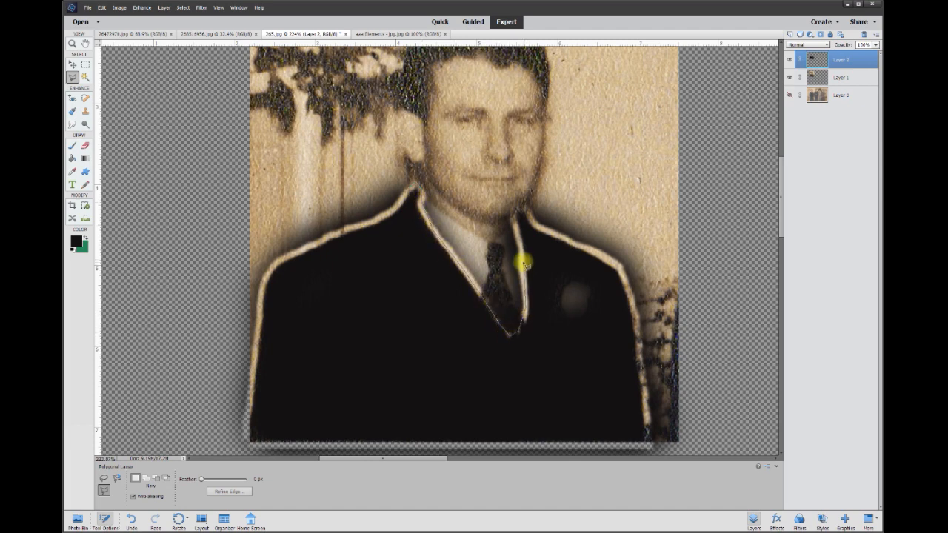
click(527, 214)
click(621, 267)
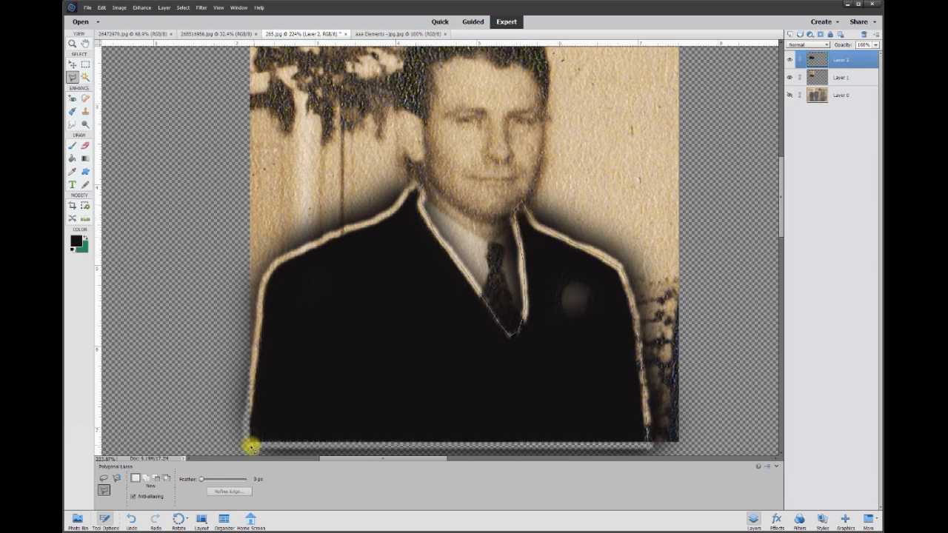
click(250, 446)
click(245, 433)
click(257, 354)
click(261, 291)
click(289, 256)
click(330, 237)
click(354, 225)
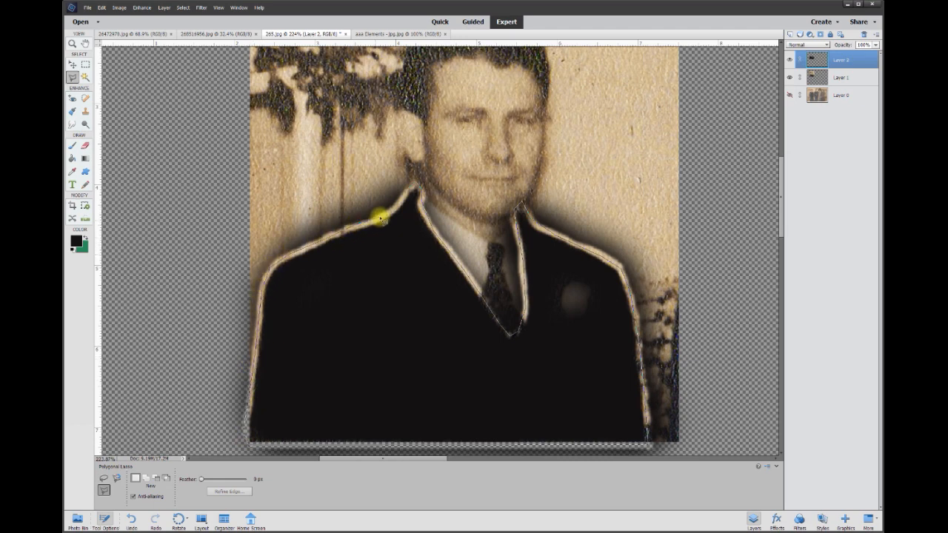
click(403, 205)
right_click(390, 268)
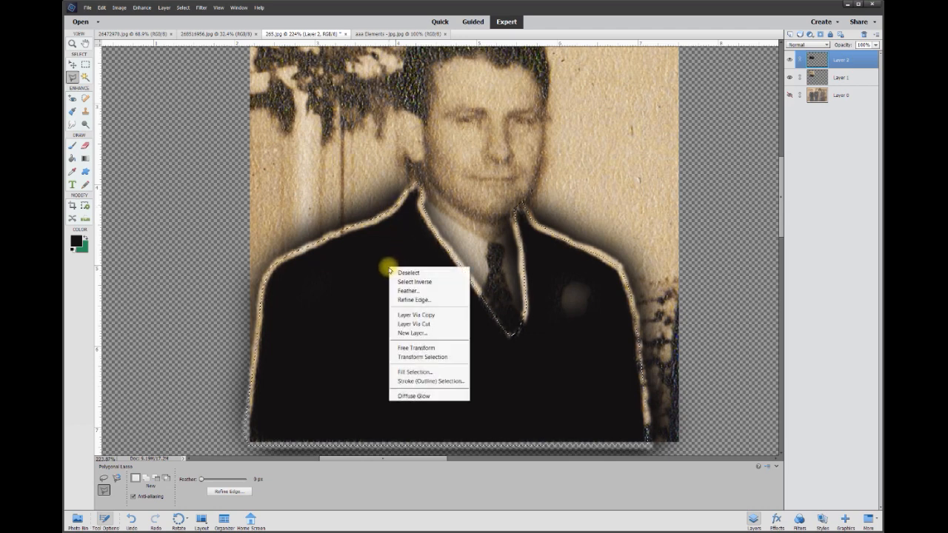
click(411, 281)
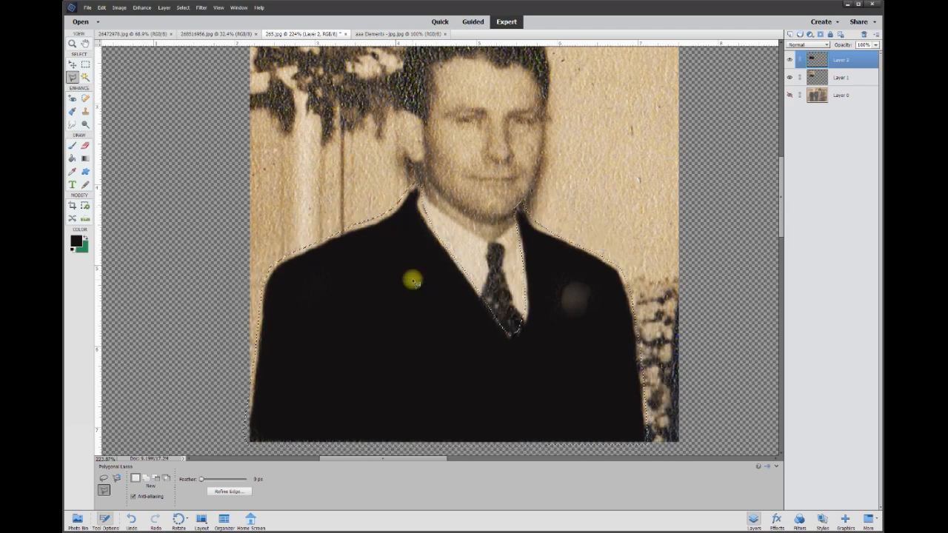
key(ctrl+d)
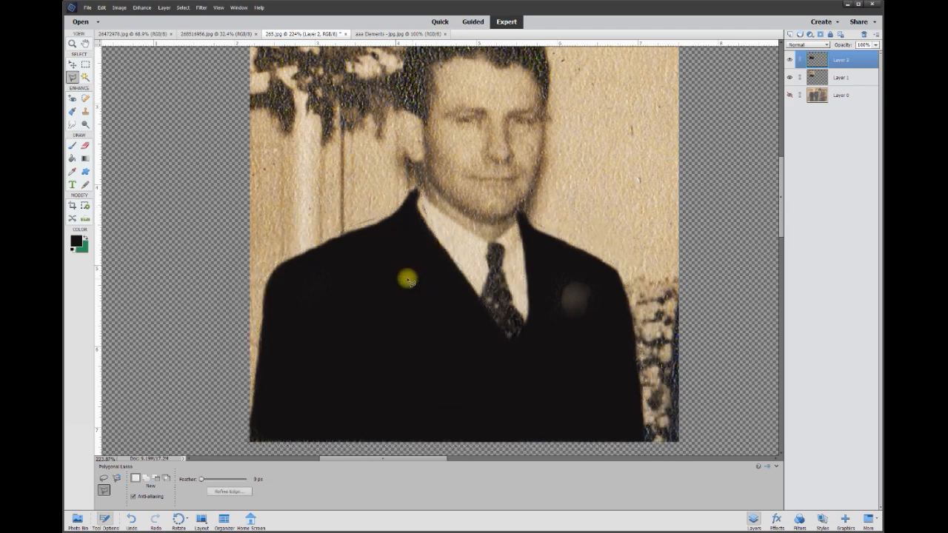
Lower the jacket paint layer's opacity to 49% and erase the paint covering the flower on the lapel.
click(876, 45)
drag(879, 55, 858, 55)
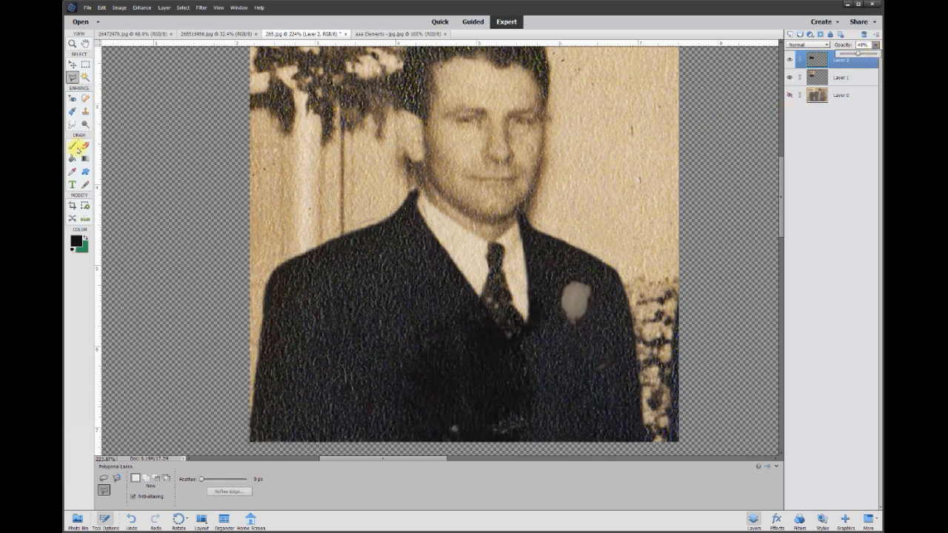
click(85, 146)
mouse_move(573, 320)
mouse_down()
mouse_move(566, 289)
mouse_move(585, 292)
mouse_move(582, 311)
mouse_move(591, 282)
mouse_up()
Set the opacity of the jacket paint layer to 70%.
click(876, 45)
drag(856, 57, 870, 58)
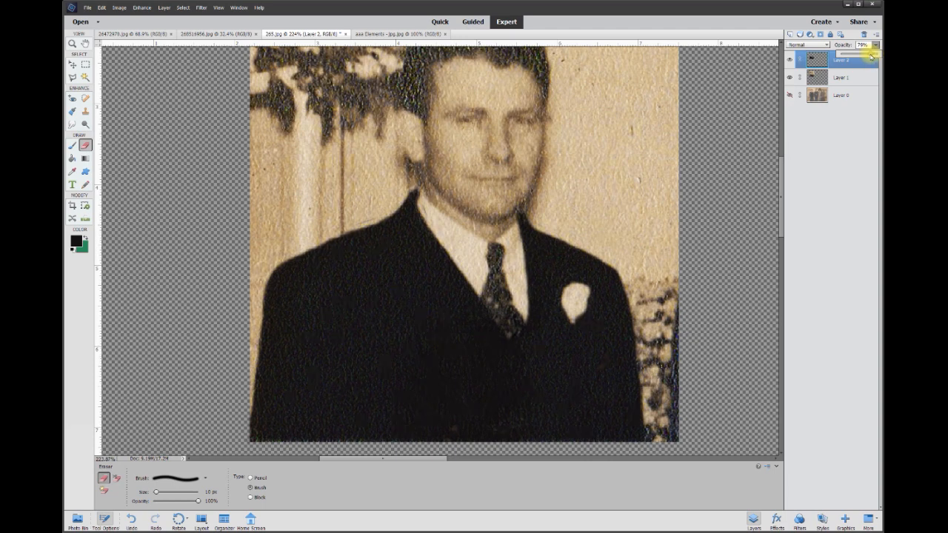
click(862, 44)
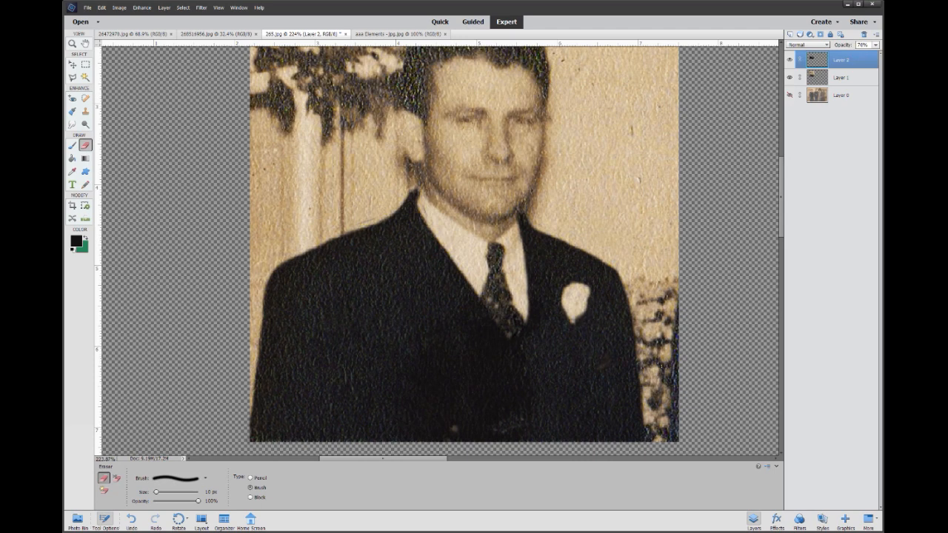
Add a new layer and paint over the man's hair with a near-black colour using a 100 px brush.
click(73, 66)
drag(783, 227, 779, 211)
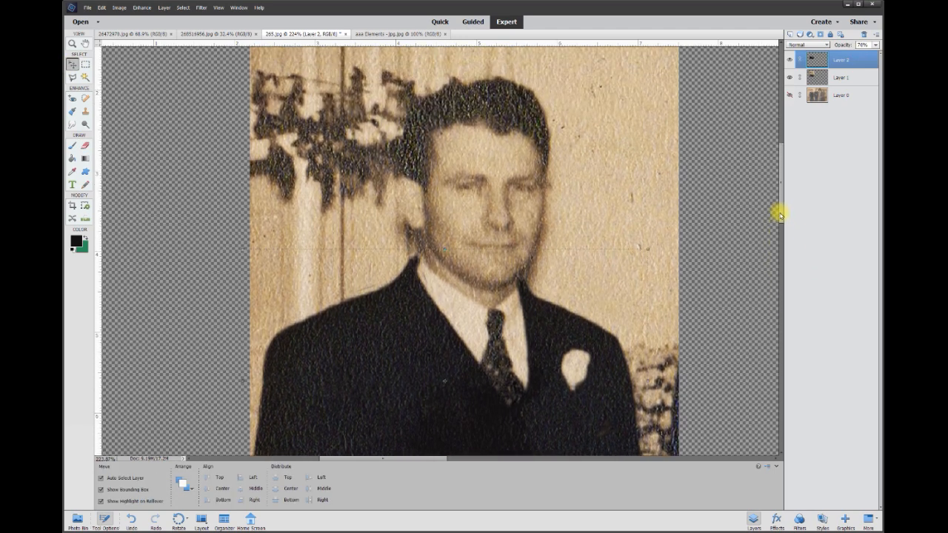
click(790, 35)
click(72, 172)
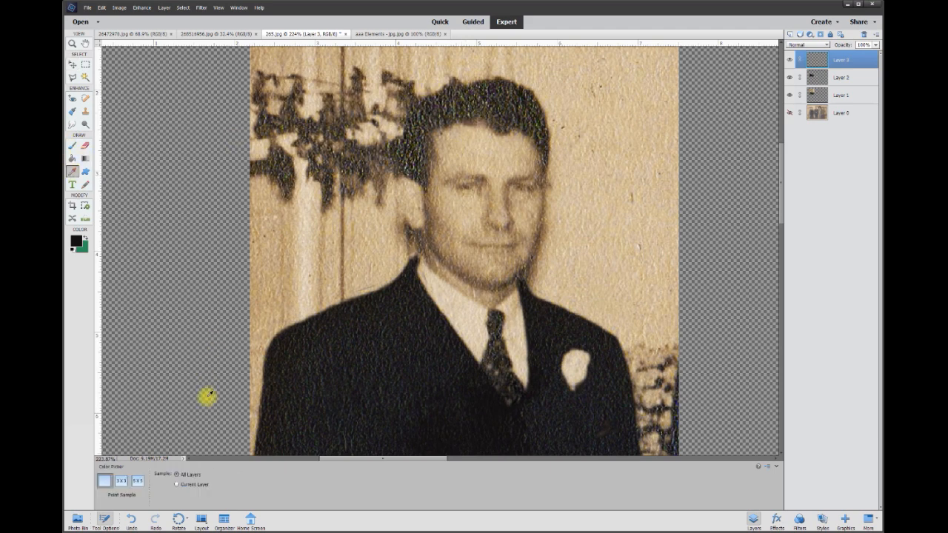
click(72, 146)
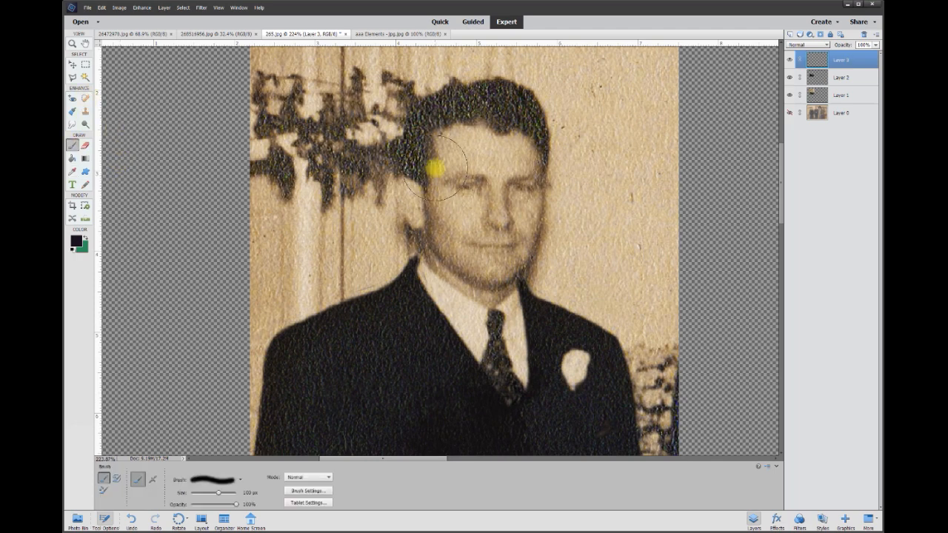
mouse_move(417, 169)
mouse_down()
mouse_move(409, 138)
mouse_move(436, 102)
mouse_move(518, 102)
mouse_move(549, 163)
mouse_up()
With the hair paint layer at 51% opacity, erase along the hair's edges with a 10 px eraser and restore the opacity to 100%.
click(876, 46)
drag(875, 53, 860, 58)
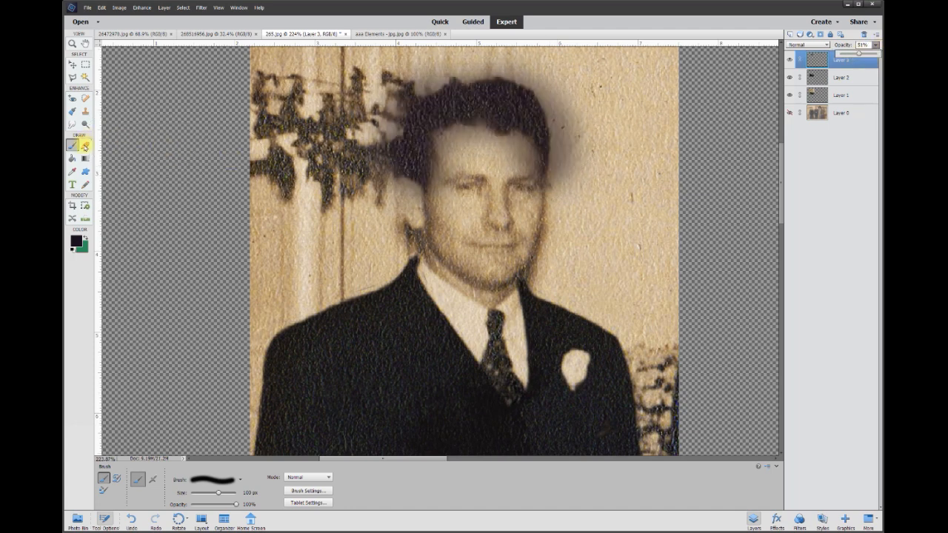
click(85, 145)
mouse_move(461, 203)
mouse_down()
mouse_move(430, 197)
mouse_move(443, 162)
mouse_move(434, 134)
mouse_move(454, 125)
mouse_move(481, 123)
mouse_move(535, 148)
mouse_move(553, 174)
mouse_move(532, 86)
mouse_move(458, 76)
mouse_move(408, 102)
mouse_move(390, 175)
mouse_move(403, 194)
mouse_up()
click(875, 45)
drag(862, 57, 878, 55)
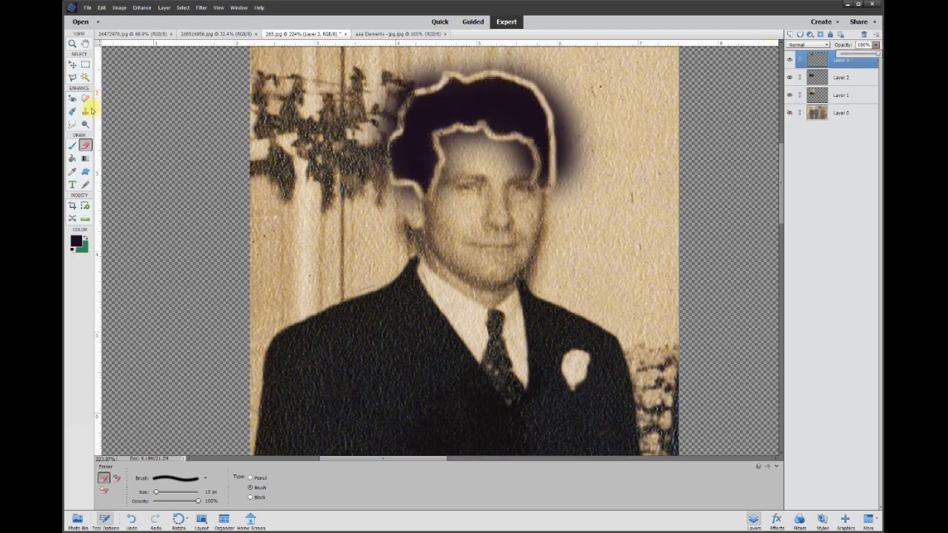
Outline the painted hair with the Polygonal Lasso, invert the selection, delete the excess paint and deselect.
click(74, 78)
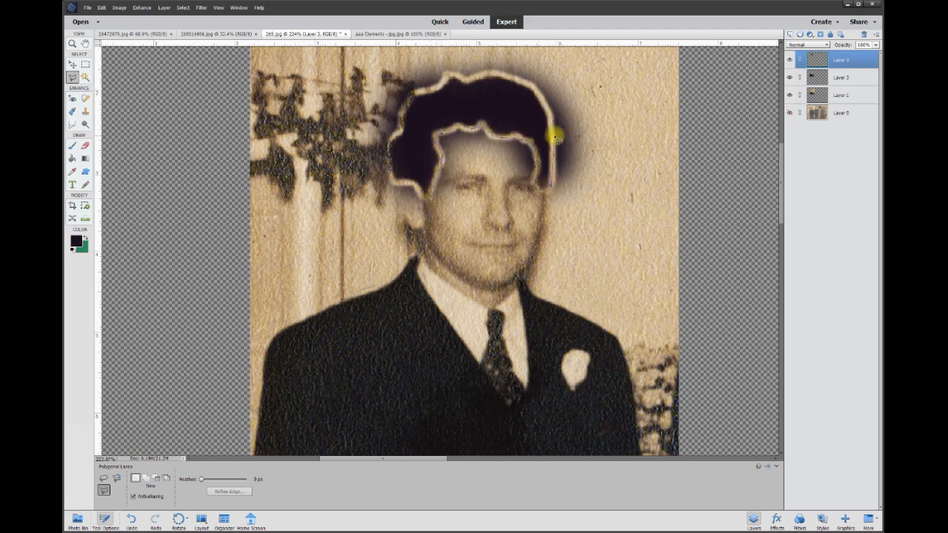
right_click(409, 137)
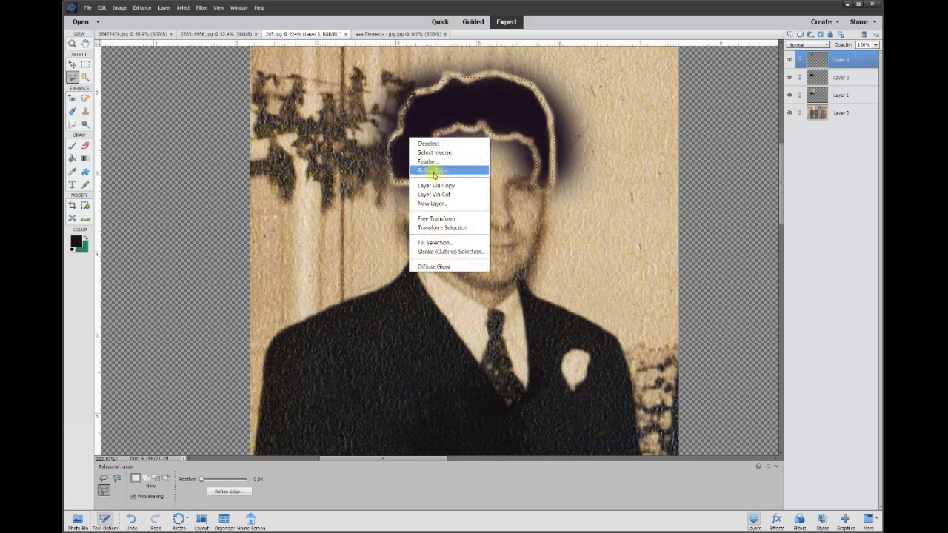
click(436, 152)
key(Delete)
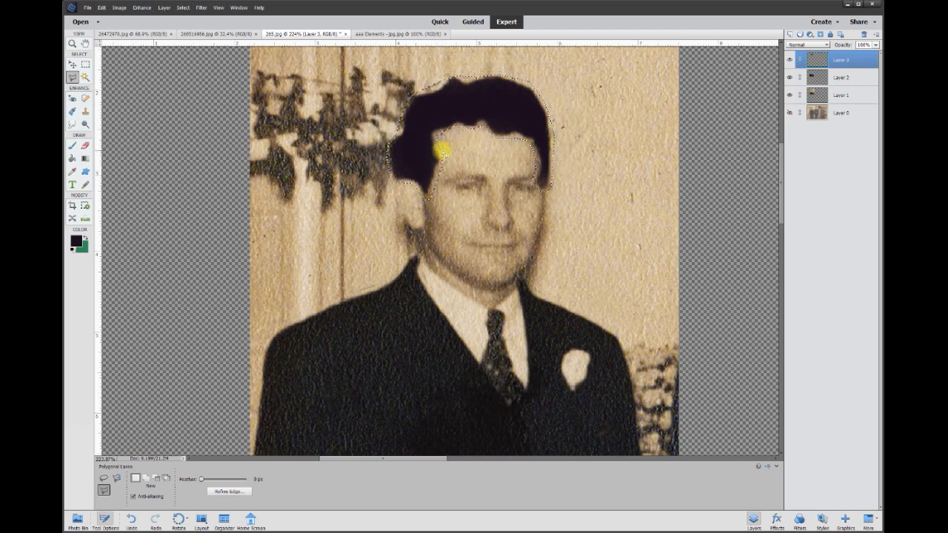
key(ctrl+d)
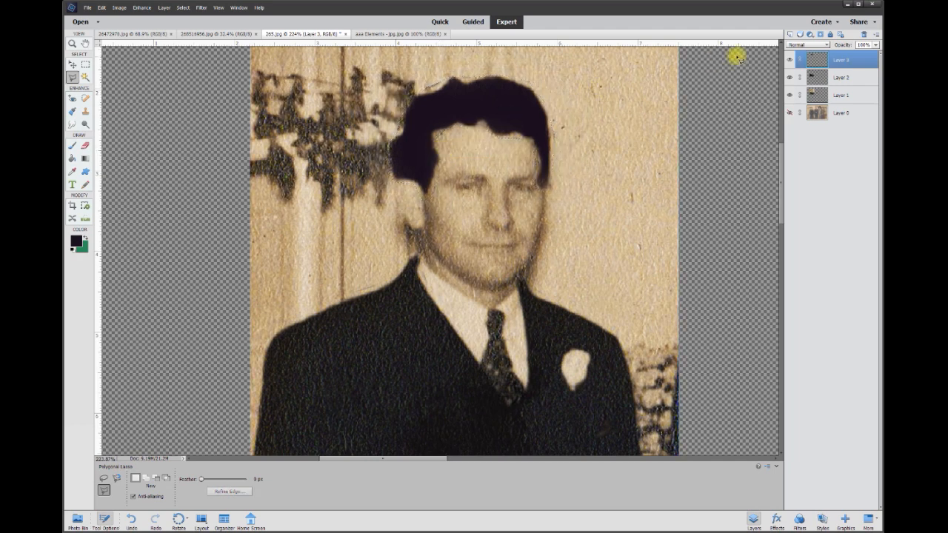
Set the opacity of the hair paint layer to 50%.
click(876, 45)
mouse_move(878, 56)
mouse_down()
mouse_move(851, 57)
mouse_move(862, 55)
mouse_up()
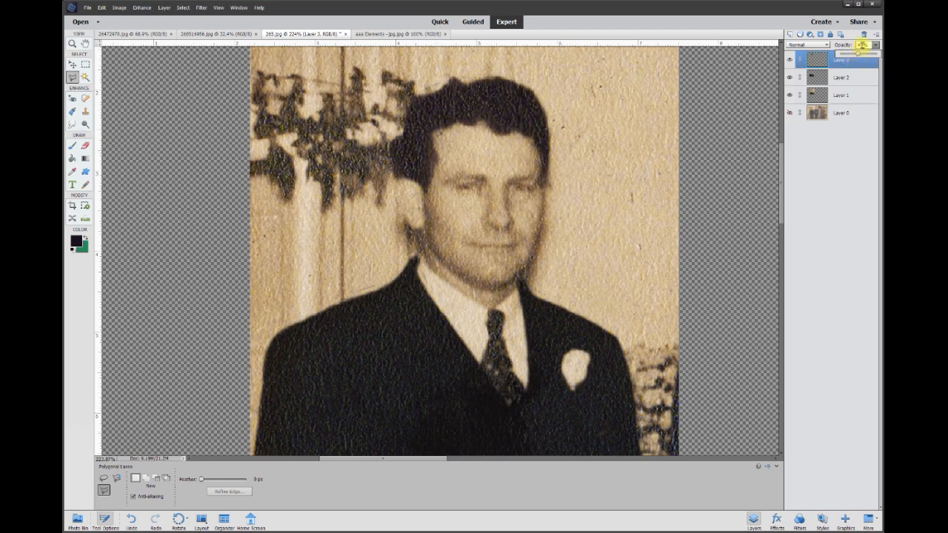
double_click(862, 46)
text(50)
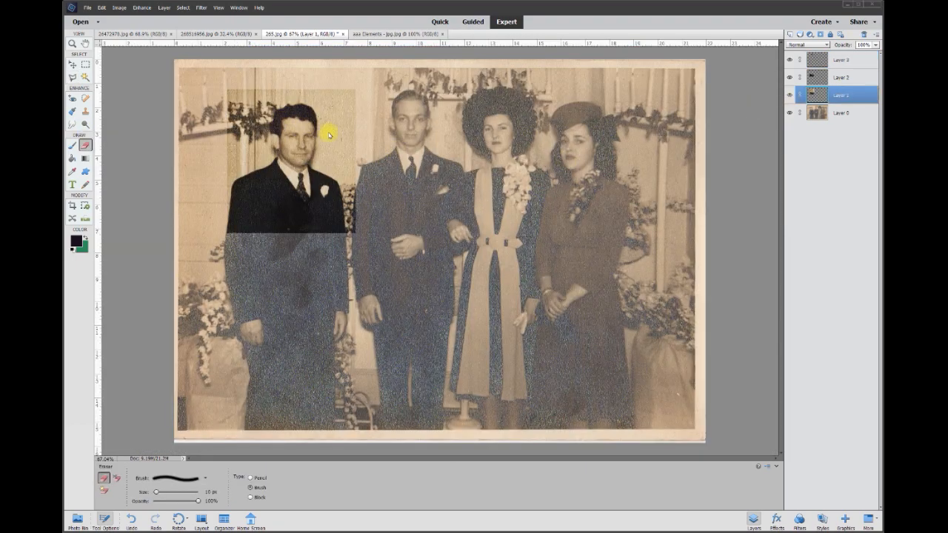
Adjust the brightness of the man's portrait layer to 33 and its contrast to -11.
click(141, 7)
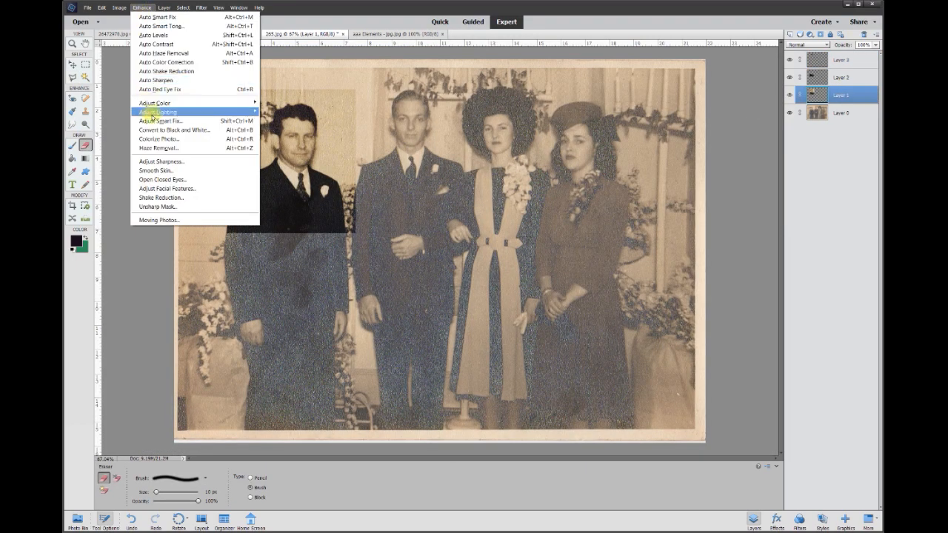
mouse_move(167, 111)
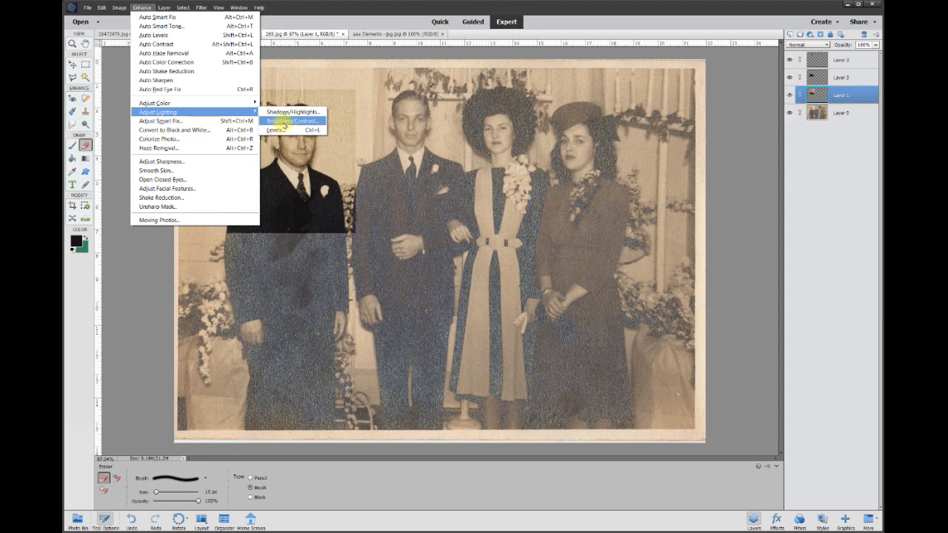
click(284, 122)
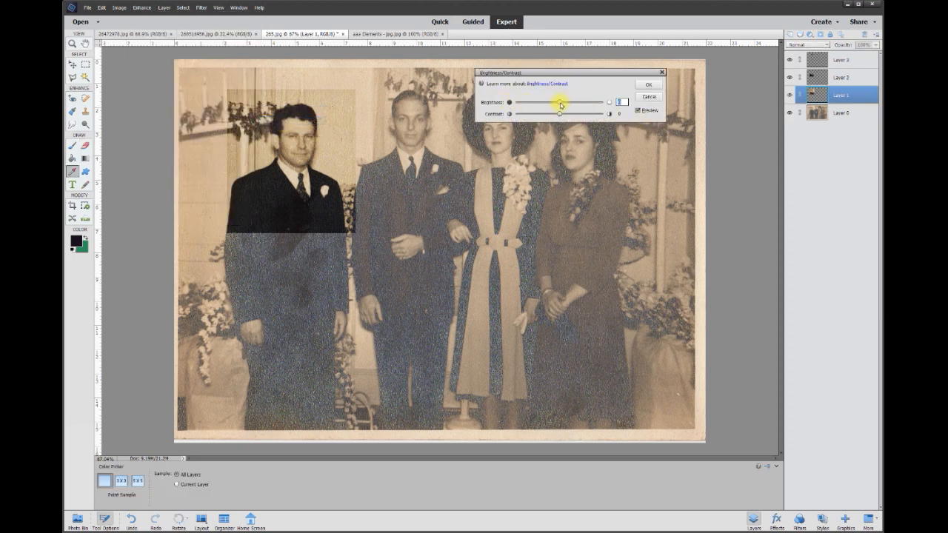
drag(561, 104, 567, 104)
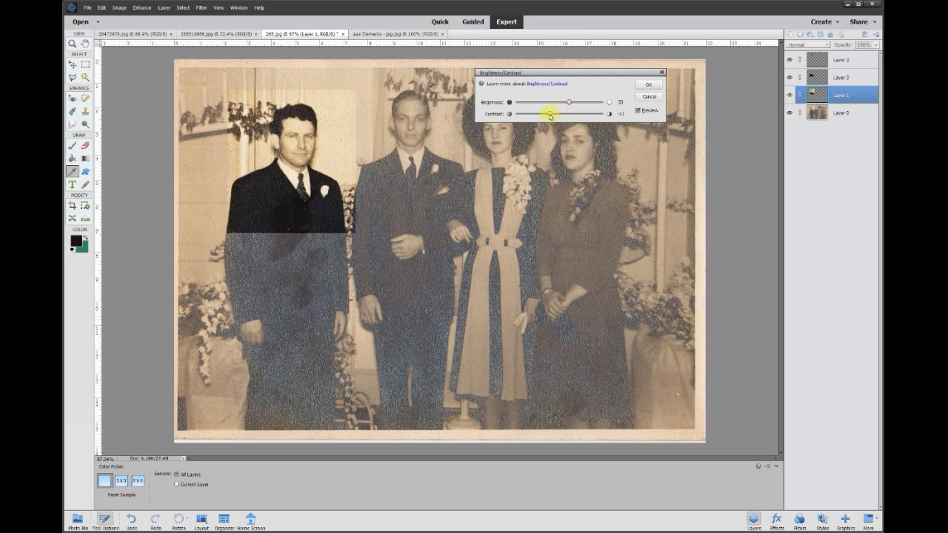
click(648, 84)
key(e)
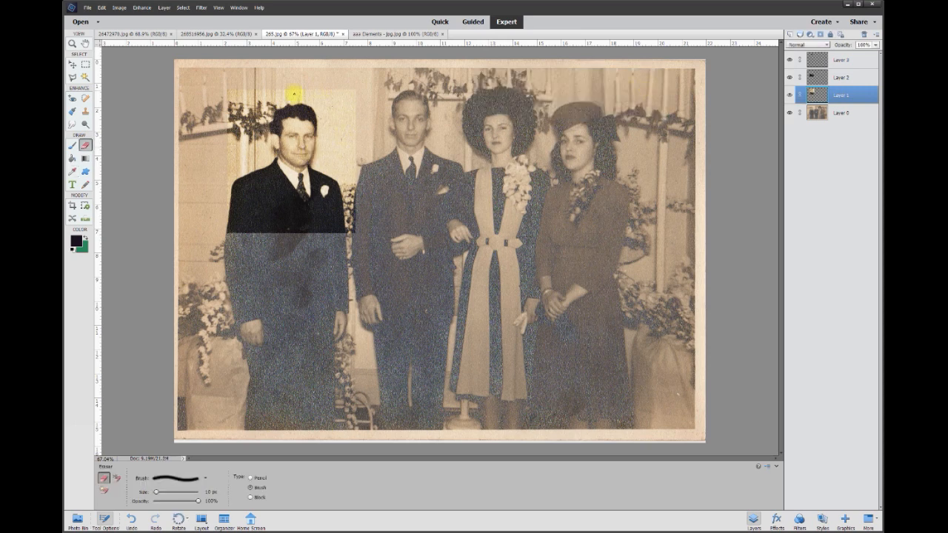